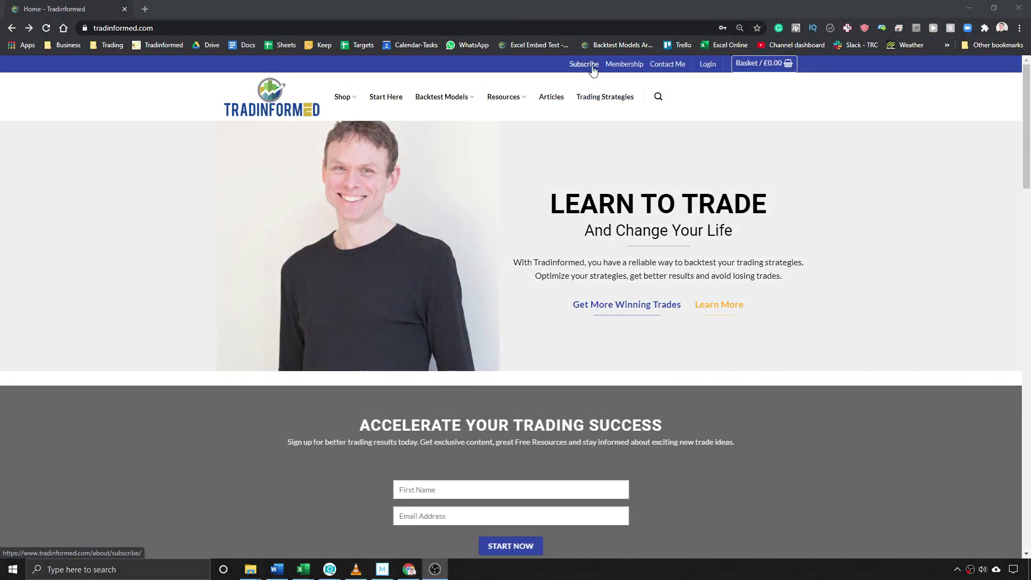
Switch to the 'Data from Yahoo1.xlsm' Dashboard and select the empty cell below Netflix.
click(593, 70)
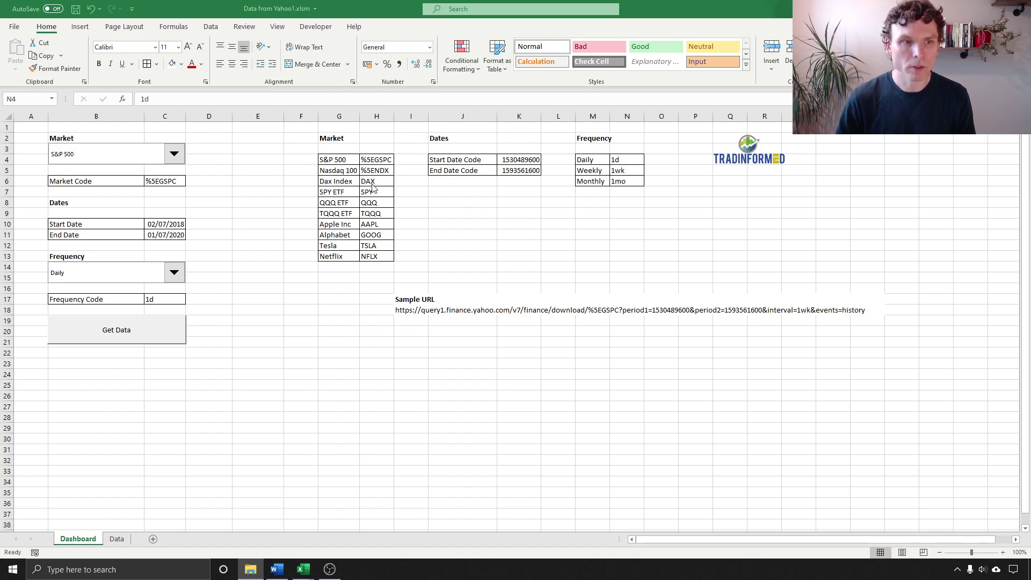
click(339, 267)
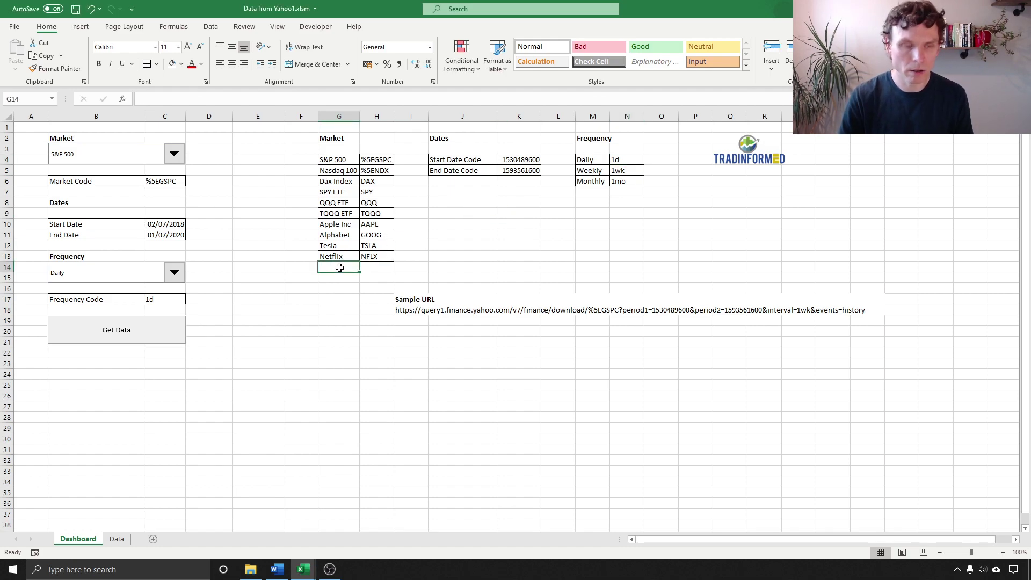
Enter Facebook / FB and IBM / IBM in rows G14:H15 of the market list.
text(Faec)
key(BackSpace)
key(BackSpace)
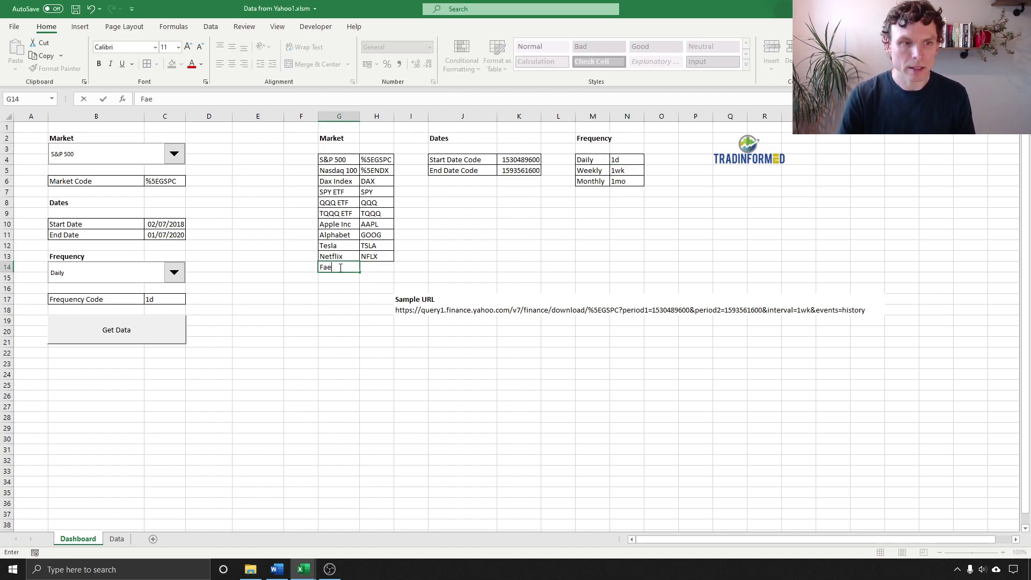
text(cebook)
key(Tab)
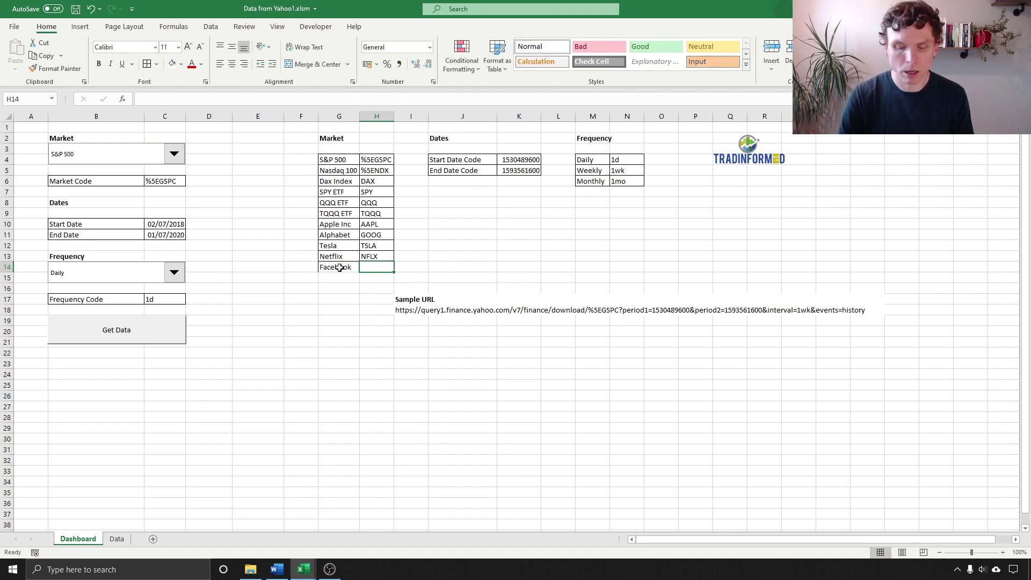
text(FB)
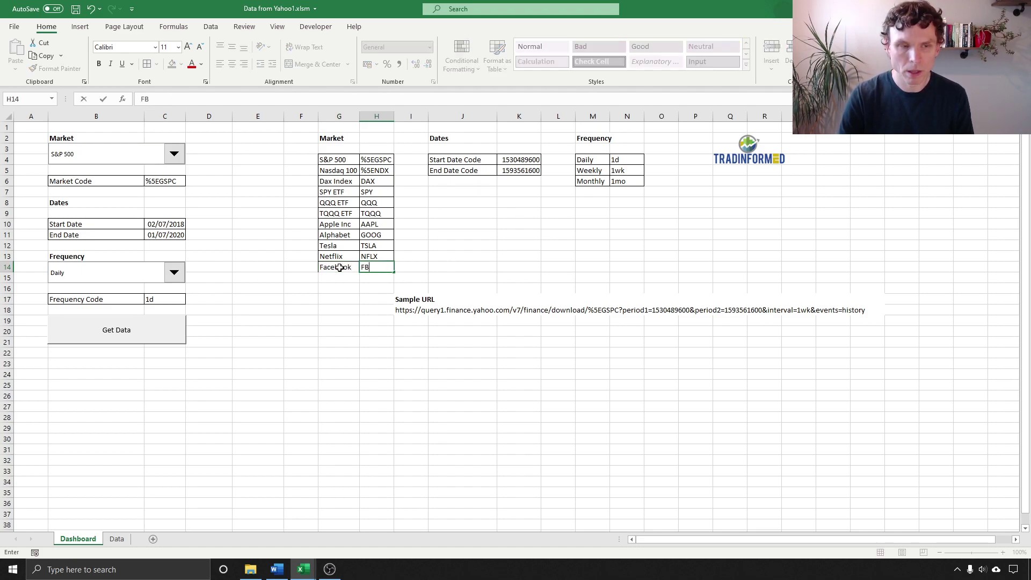
key(Return)
text(IBM)
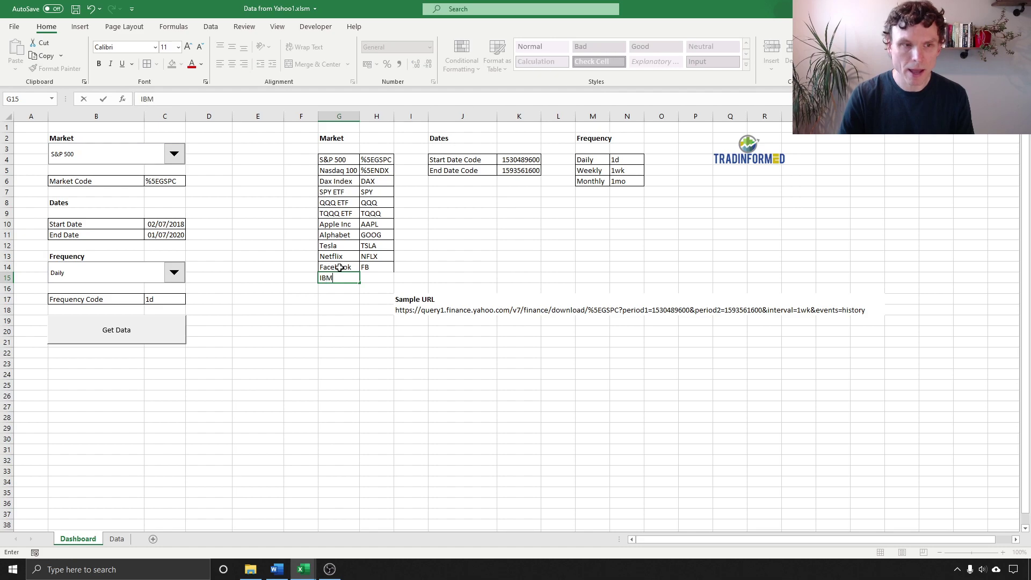
key(Tab)
text(IBM)
key(Return)
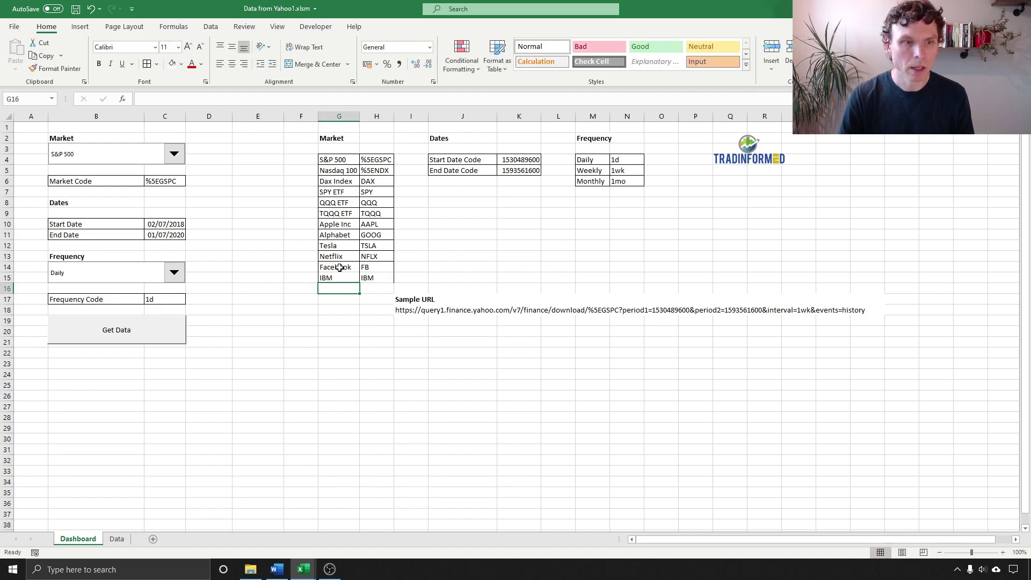
Select SPY ETF in the Market dropdown so the code cell shows SPY.
click(174, 154)
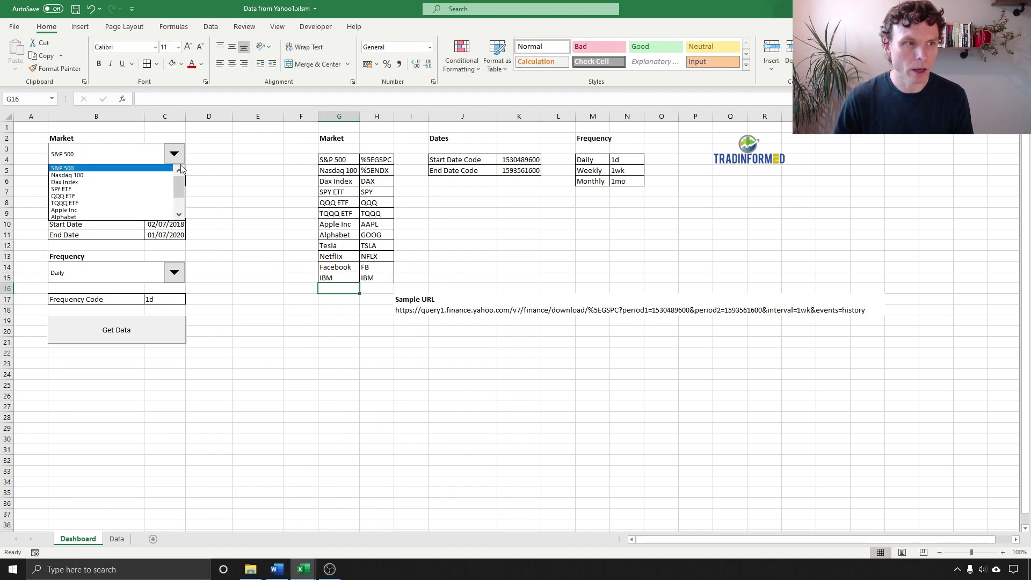
mouse_move(180, 180)
mouse_down()
mouse_move(178, 212)
mouse_move(179, 174)
mouse_up()
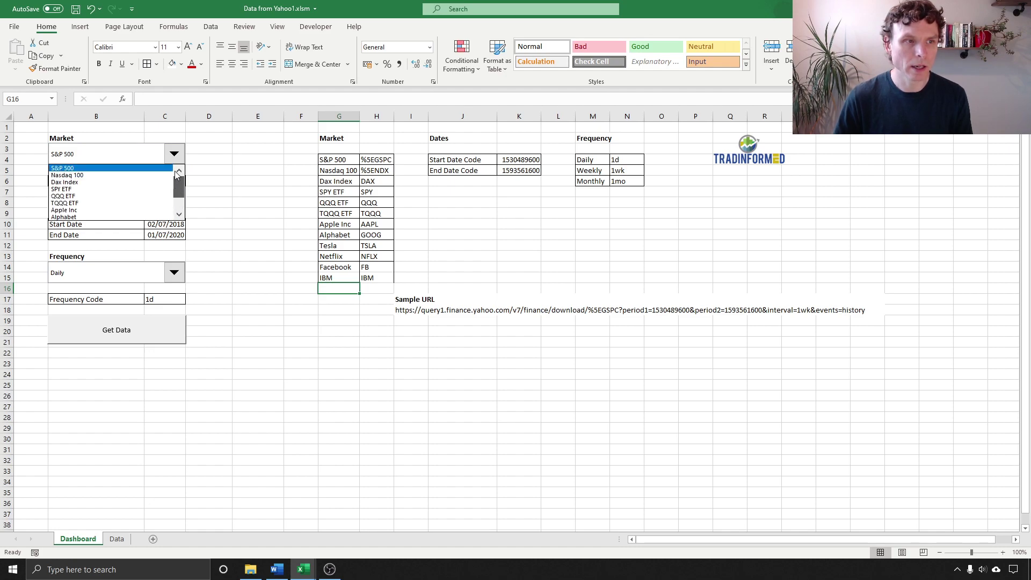
click(179, 157)
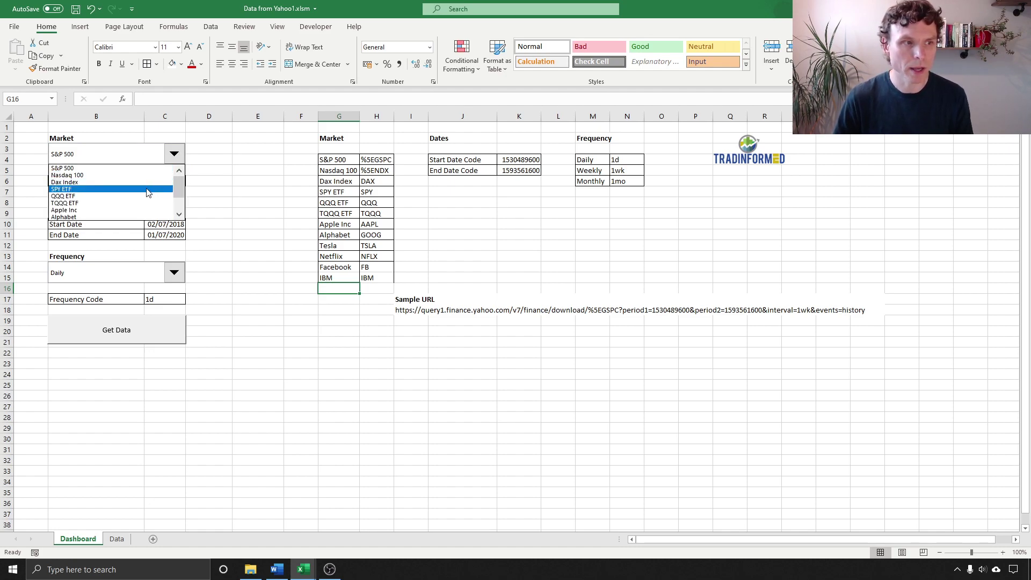
click(166, 189)
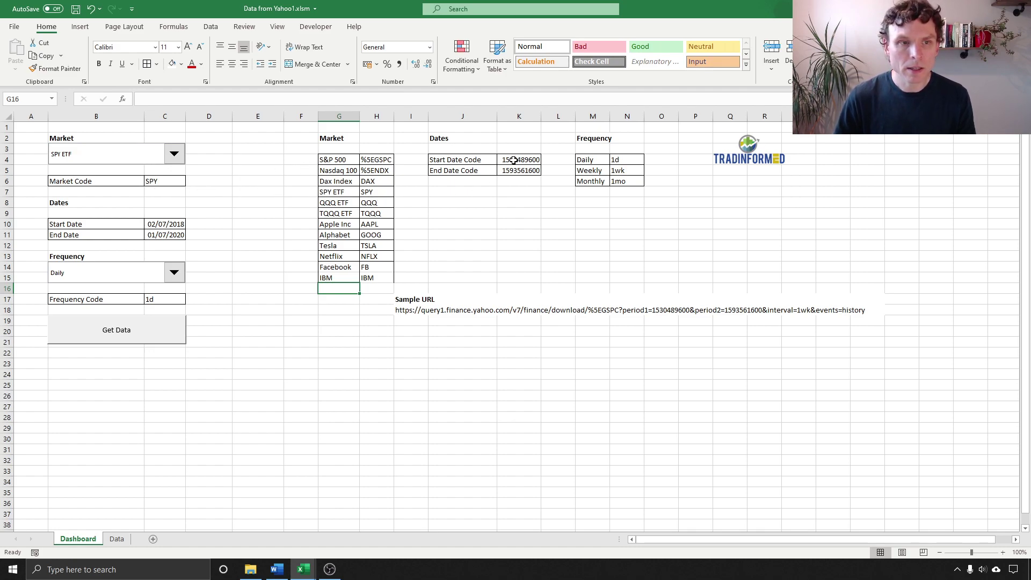
Change the Start Date to 02/07/2014 and inspect the start date code formula.
click(171, 222)
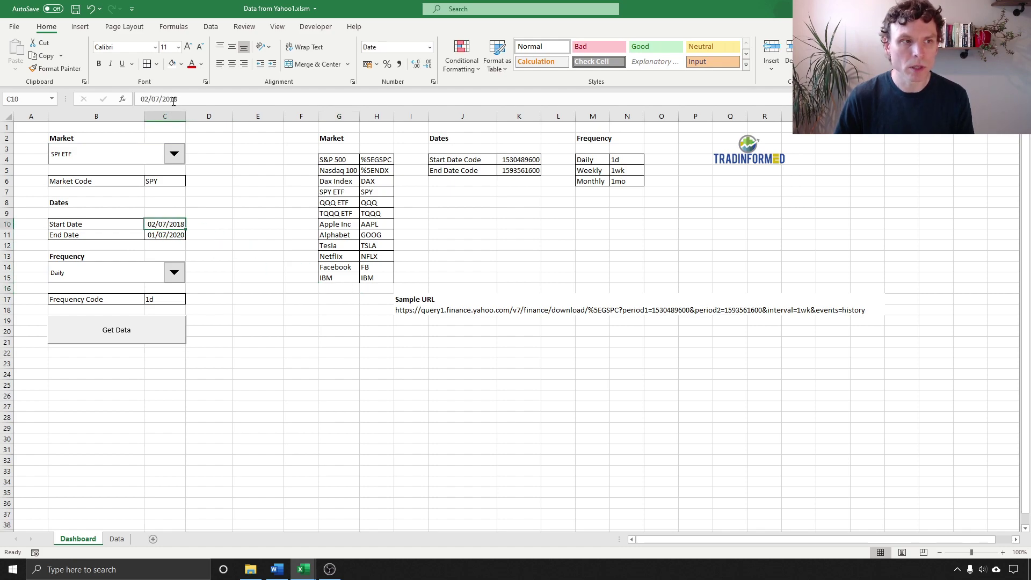
drag(172, 99, 179, 99)
text(4)
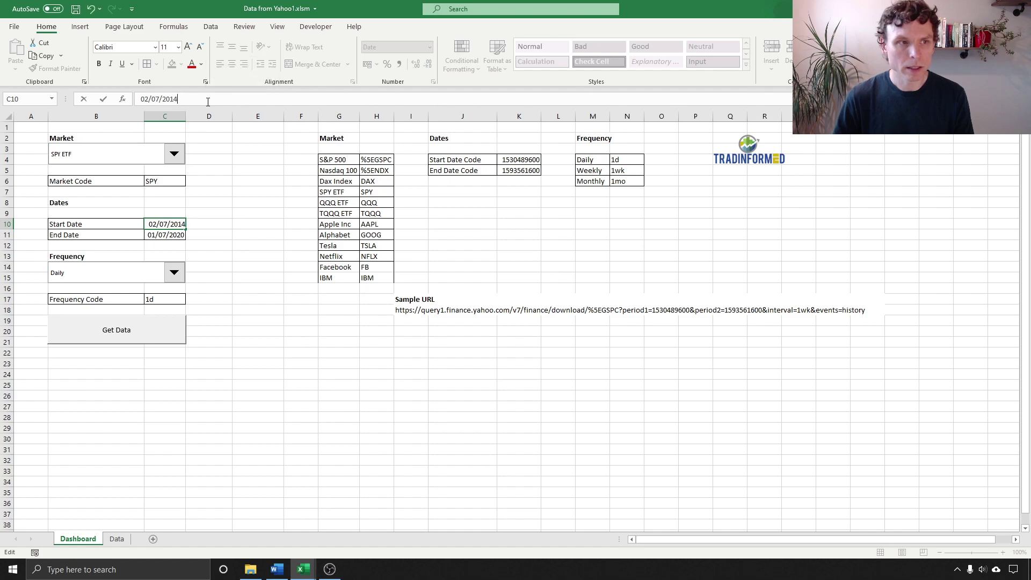
click(200, 231)
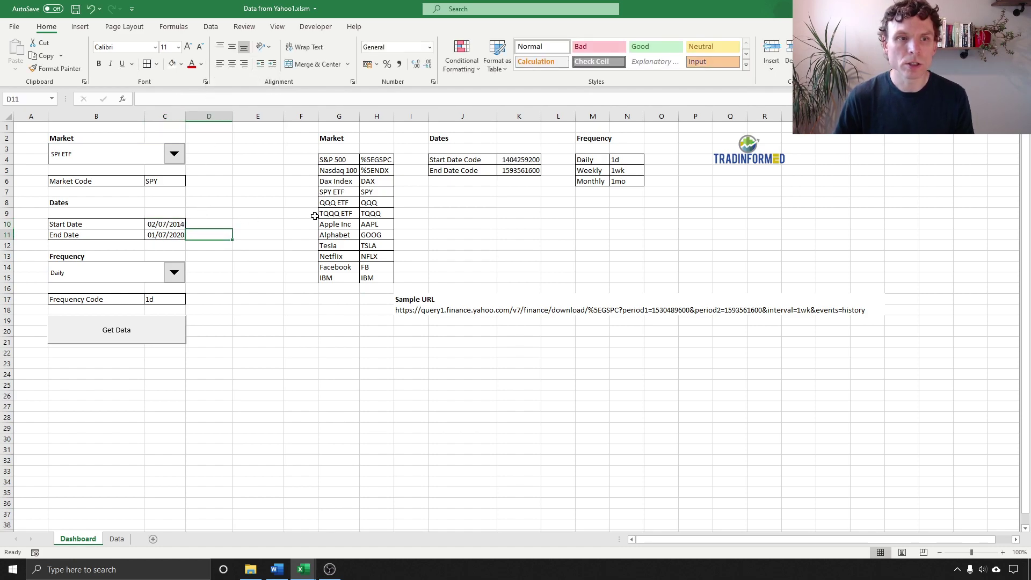
click(511, 160)
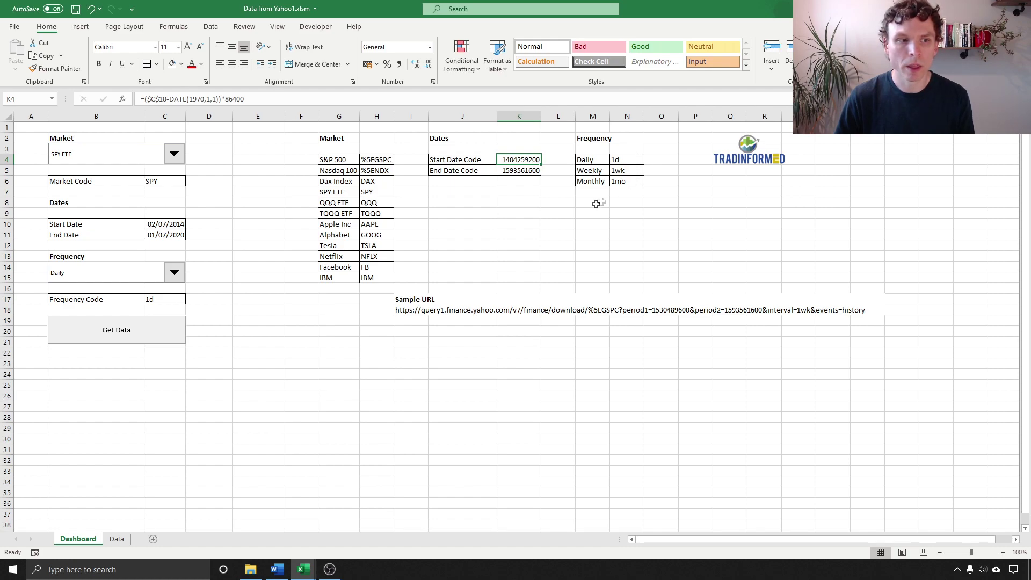
Try Monthly frequency, then set the Frequency back to Daily (1d).
click(174, 272)
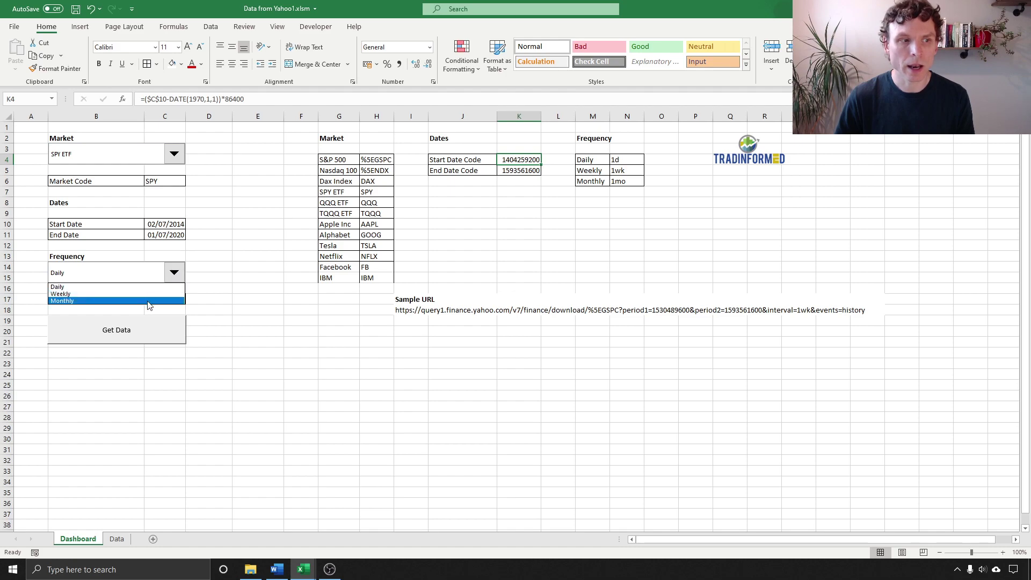
click(154, 300)
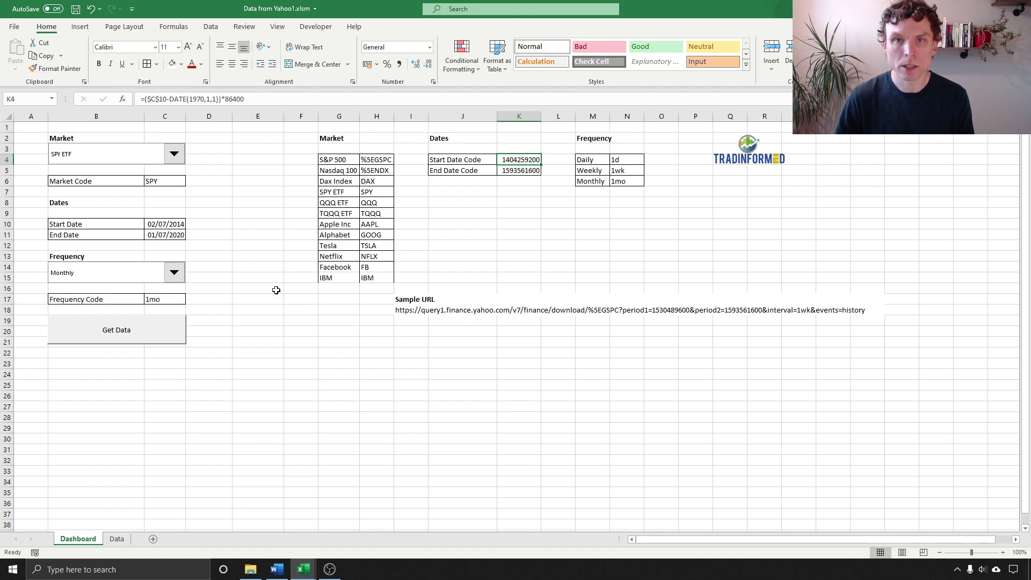
click(174, 272)
click(152, 284)
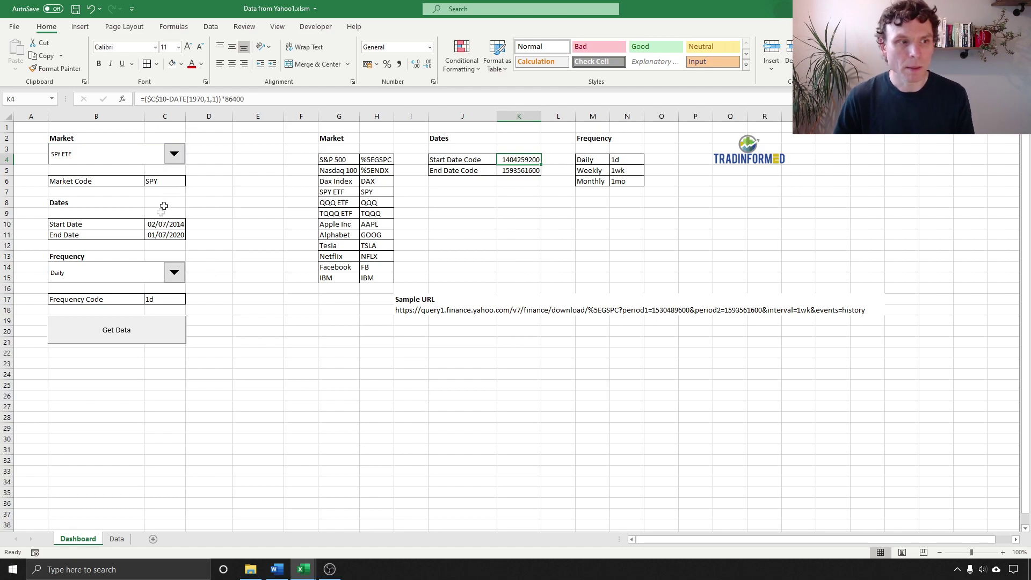
Run Get Data and review the downloaded daily SPY price and volume table.
click(146, 335)
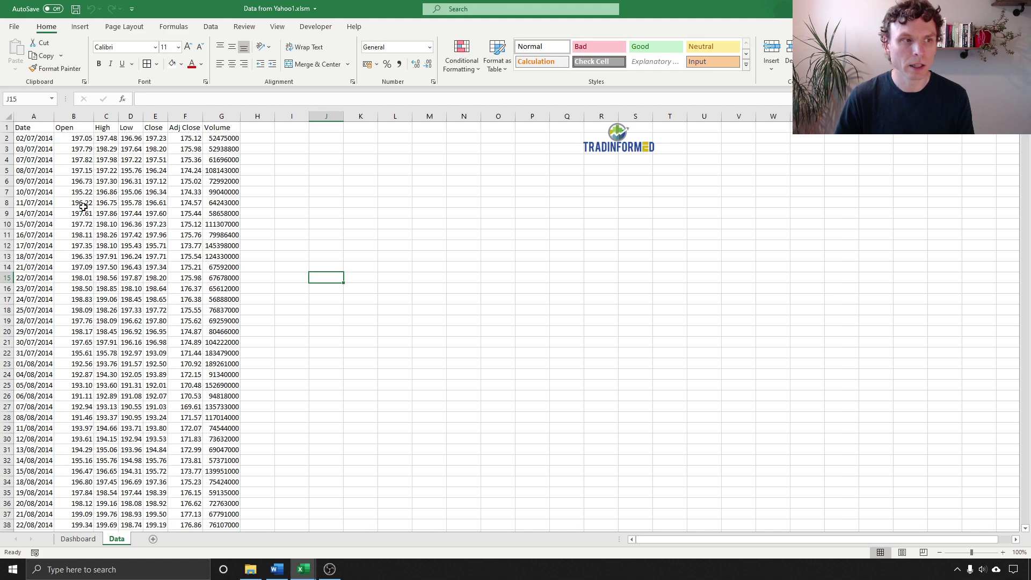
scroll(101, 445, down, 5)
scroll(101, 445, down, 5)
scroll(101, 445, up, 10)
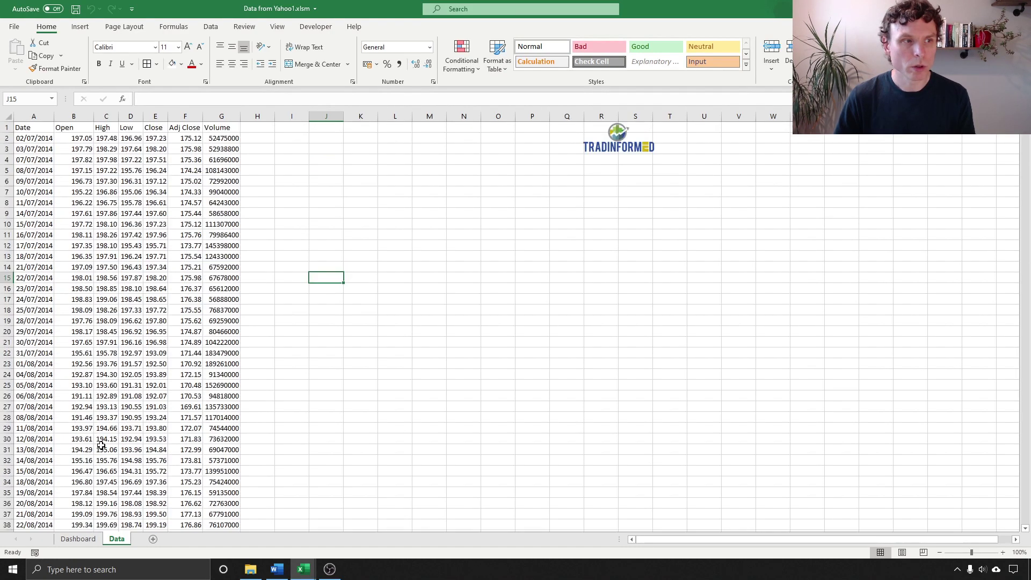
click(79, 539)
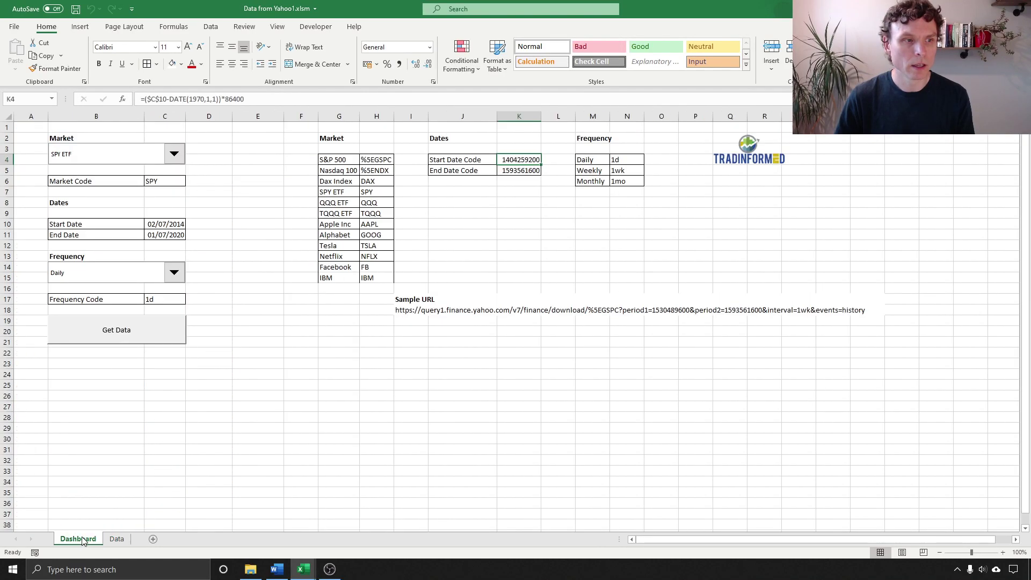
click(118, 539)
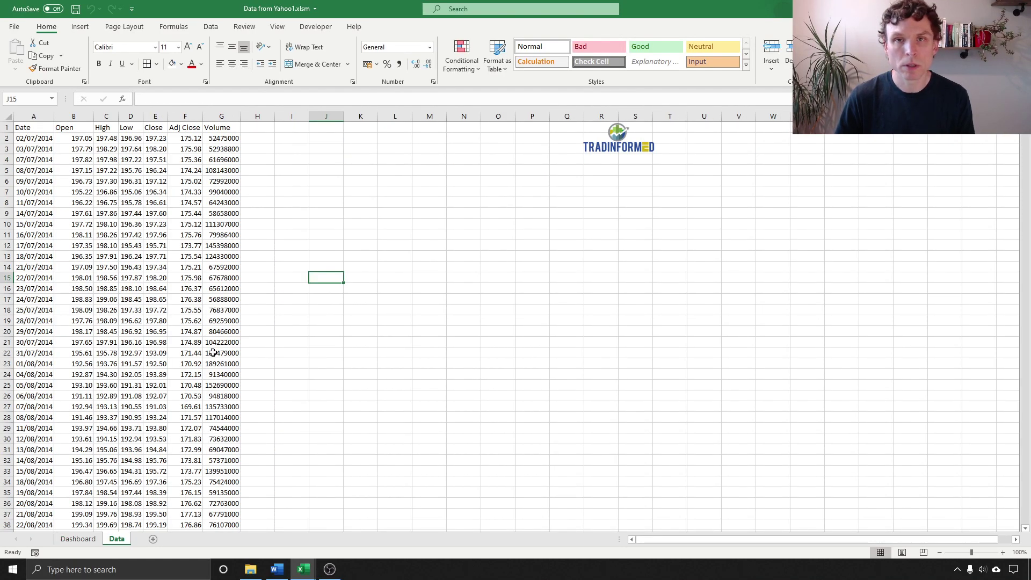